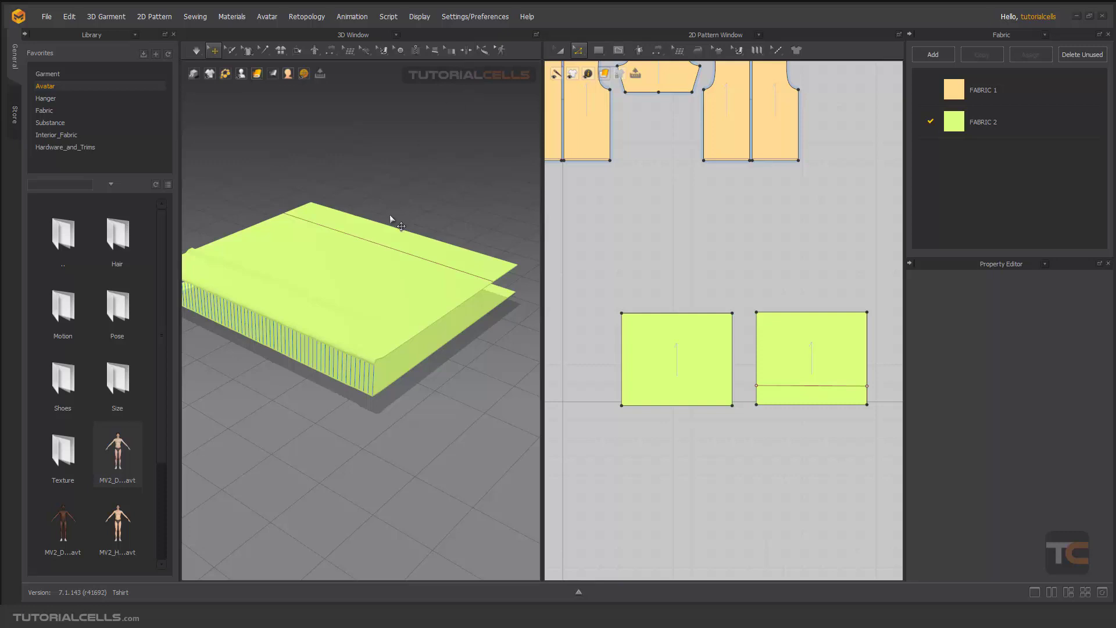
Run the simulation to close the seam between the two green panels, and look closely at the sewn corner
scroll(282, 244, "down", 1)
middle_click_drag(282, 244, 322, 216)
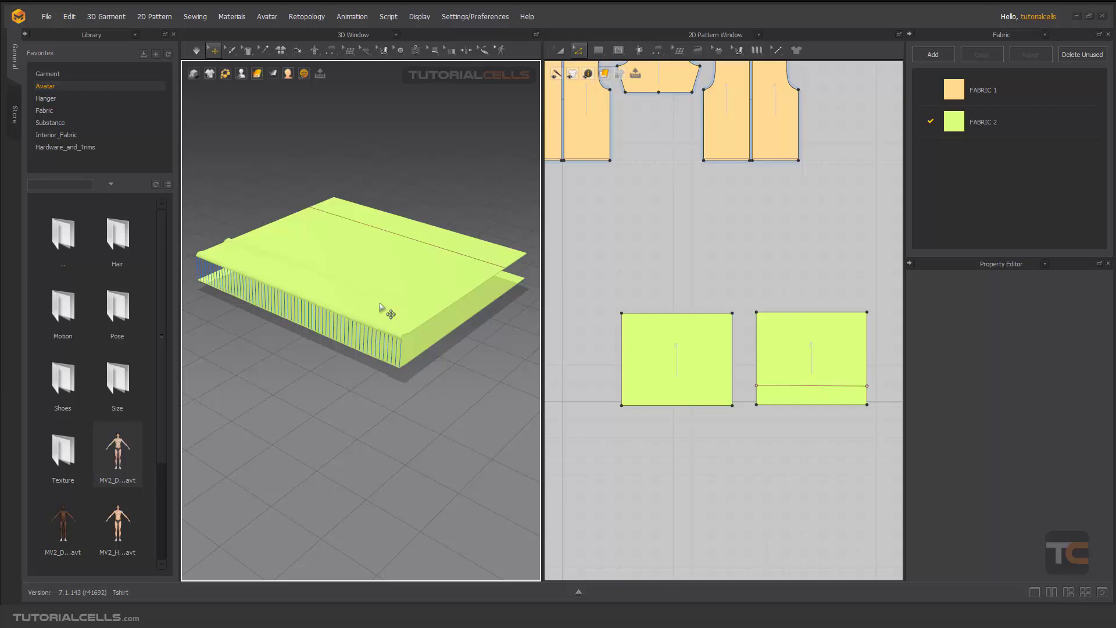
key("space")
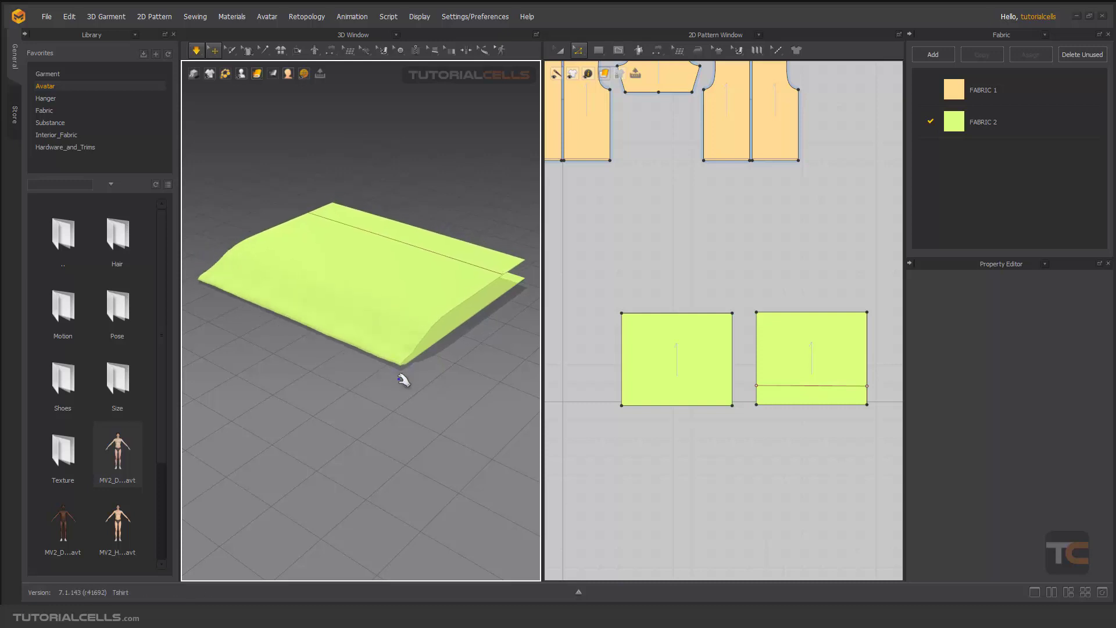
scroll(401, 378, "up", 3)
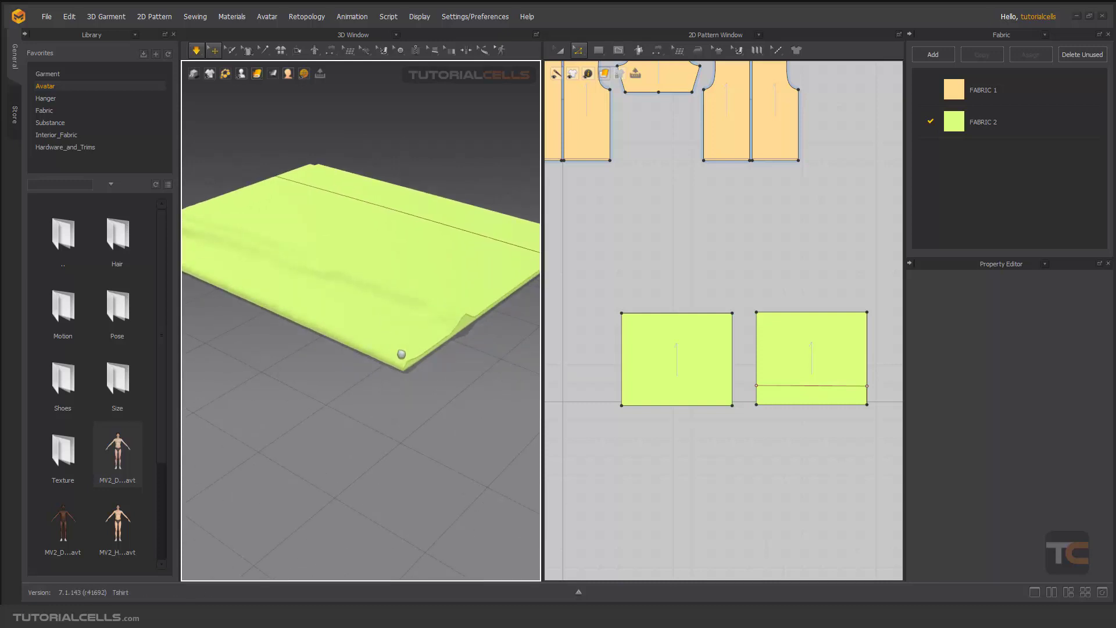
right_click_drag(401, 354, 389, 314)
scroll(428, 420, "up", 2)
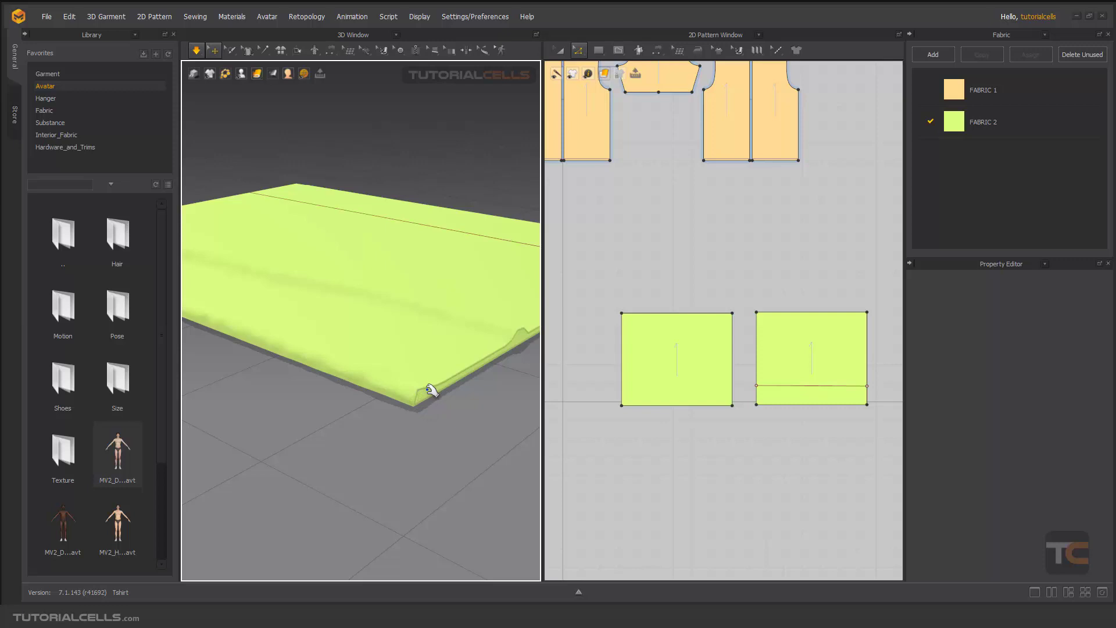
View the Flat and Turned seam reference image, and select the seam joining the two green panels with Edit Sewing
left_click(548, 616)
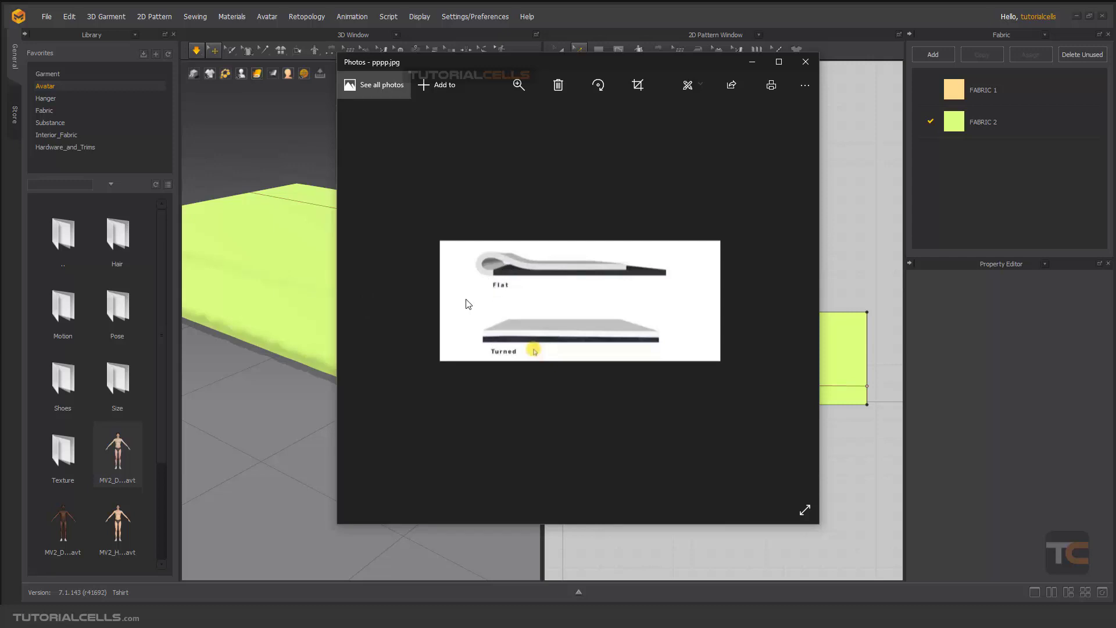
left_click(563, 17)
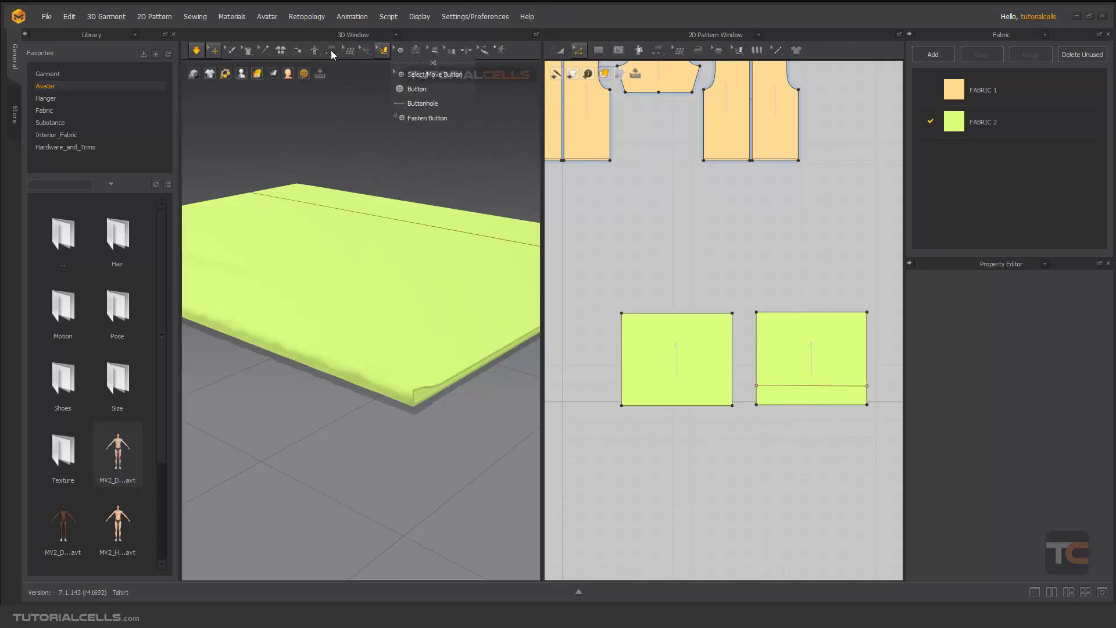
left_click(330, 50)
left_click(338, 77)
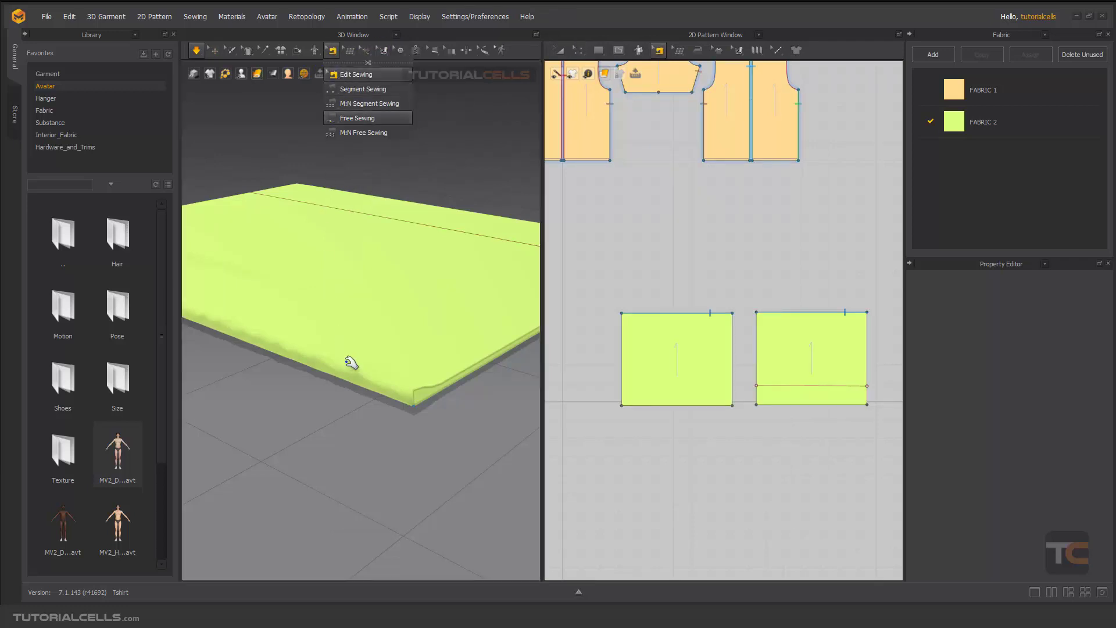
left_click(680, 314)
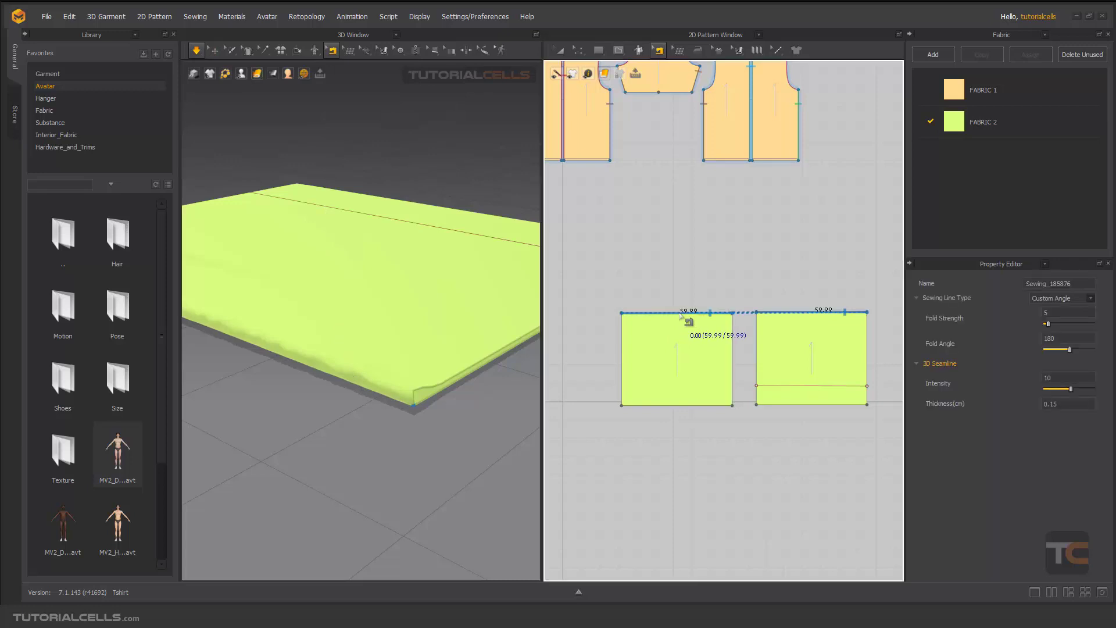
Recheck the seam reference image, set the selected seam's sewing line type to Turned, and stop the simulation
left_click(1045, 299)
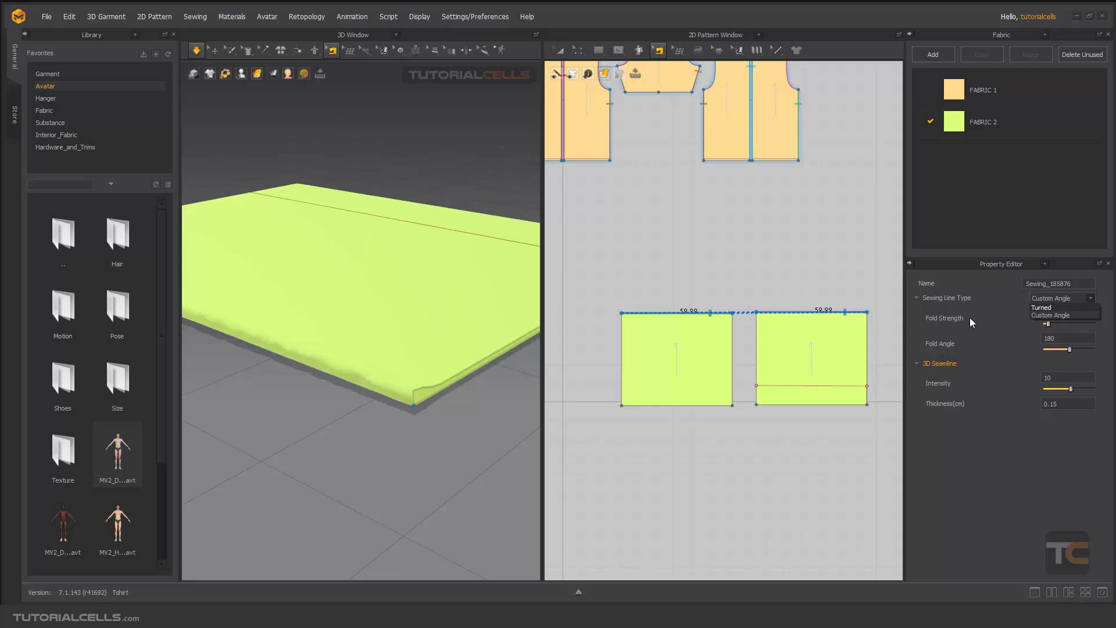
left_click(954, 434)
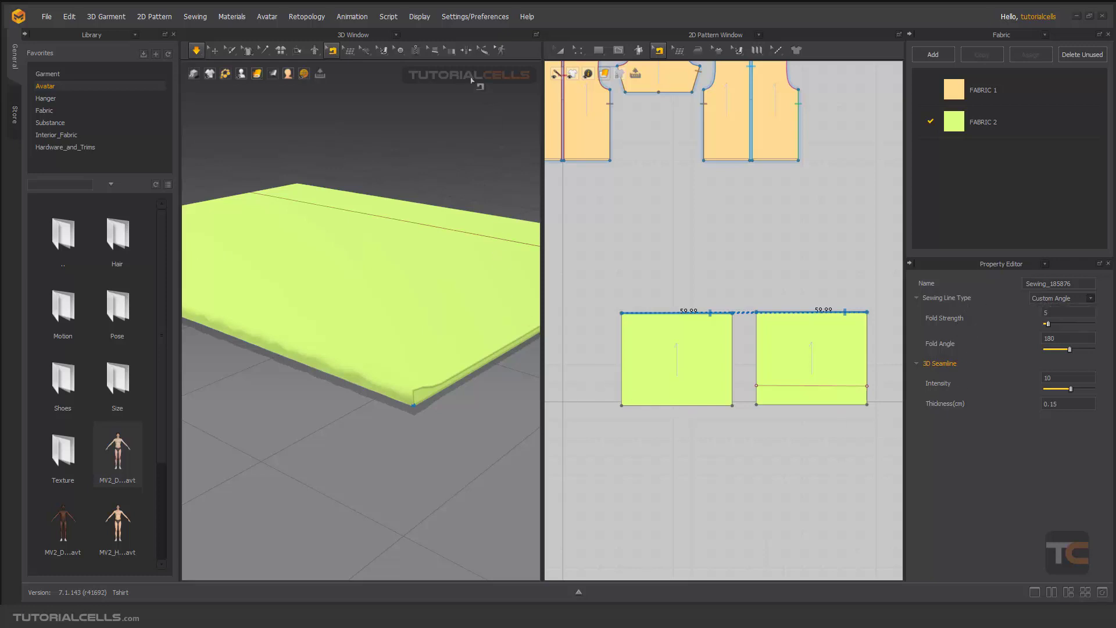
left_click(463, 53)
key("alt+Tab")
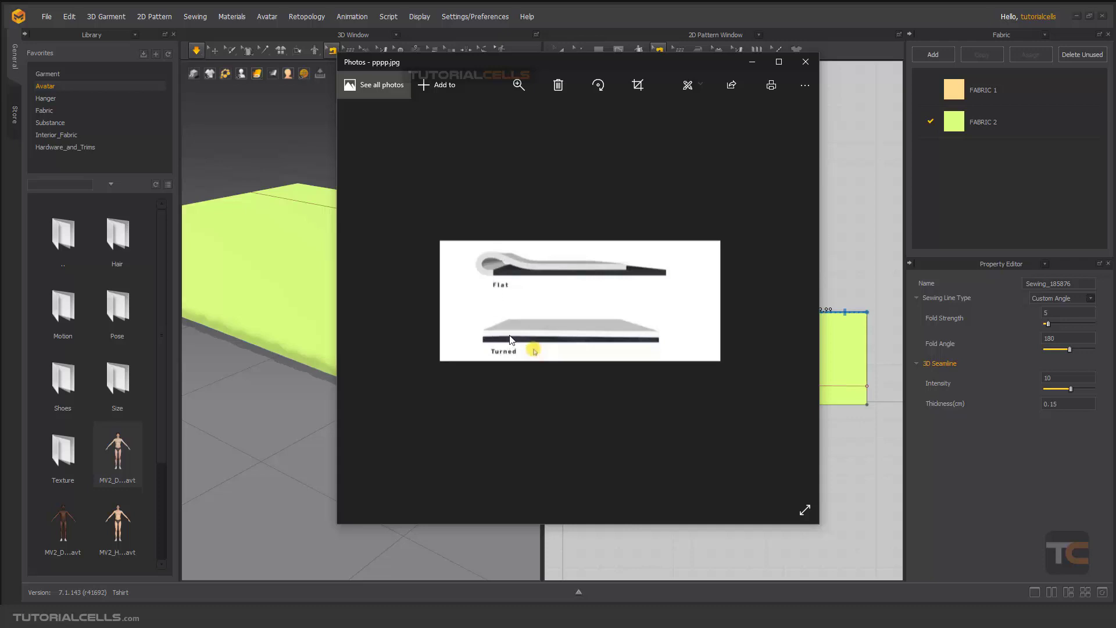
left_click(569, 17)
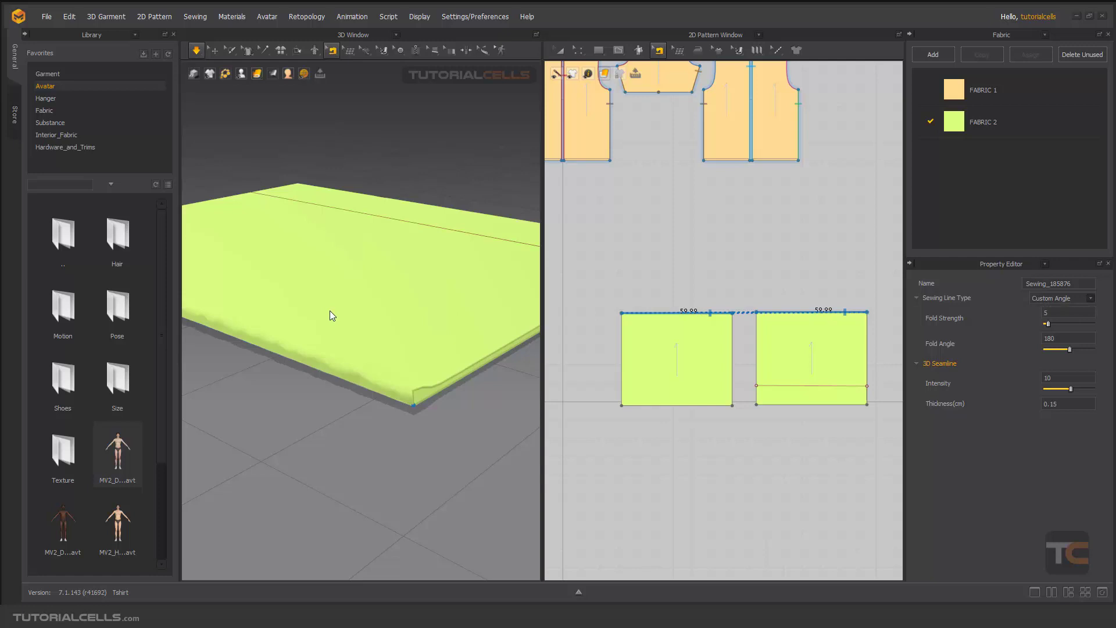
key("ctrl+z")
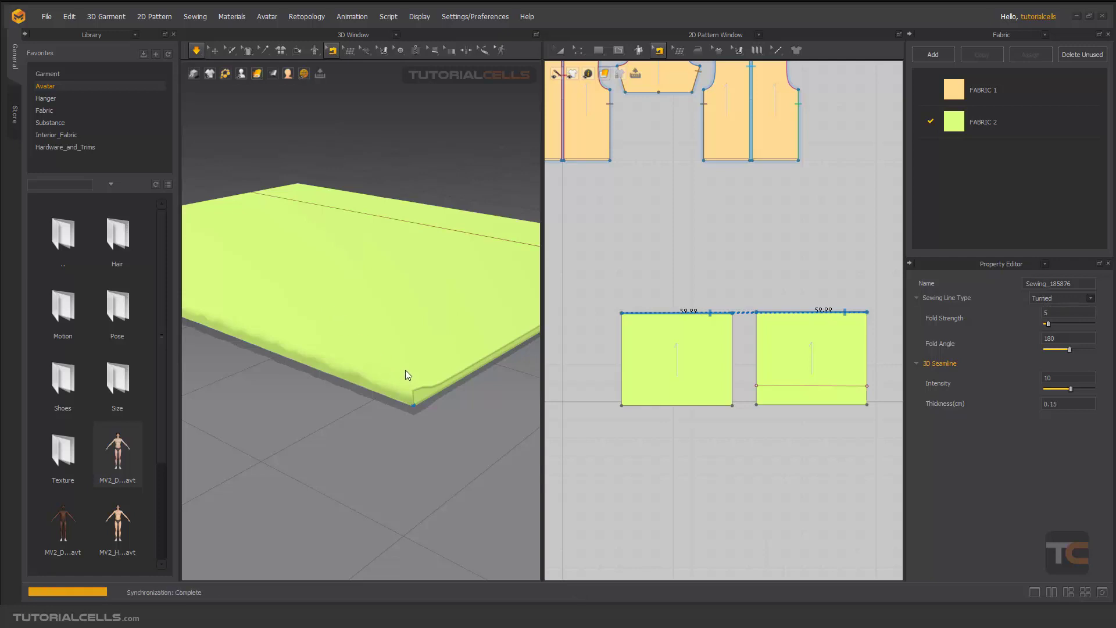
key("space")
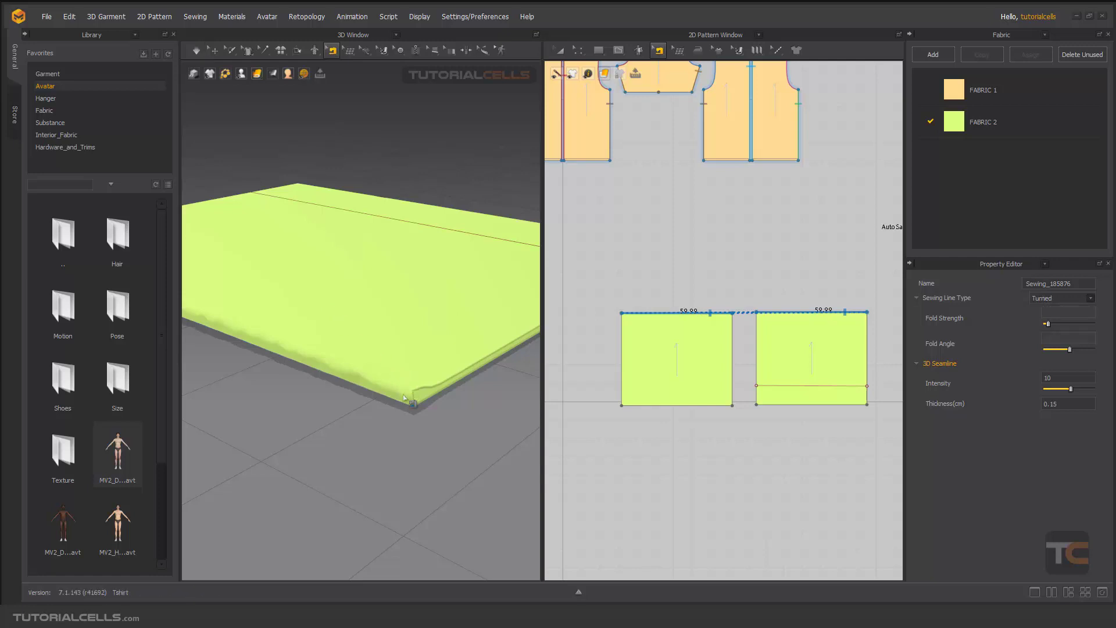
Simulate the green panels with the Turned seam, pull on the upper panel, and stop the simulation
left_click(197, 53)
left_click(411, 303)
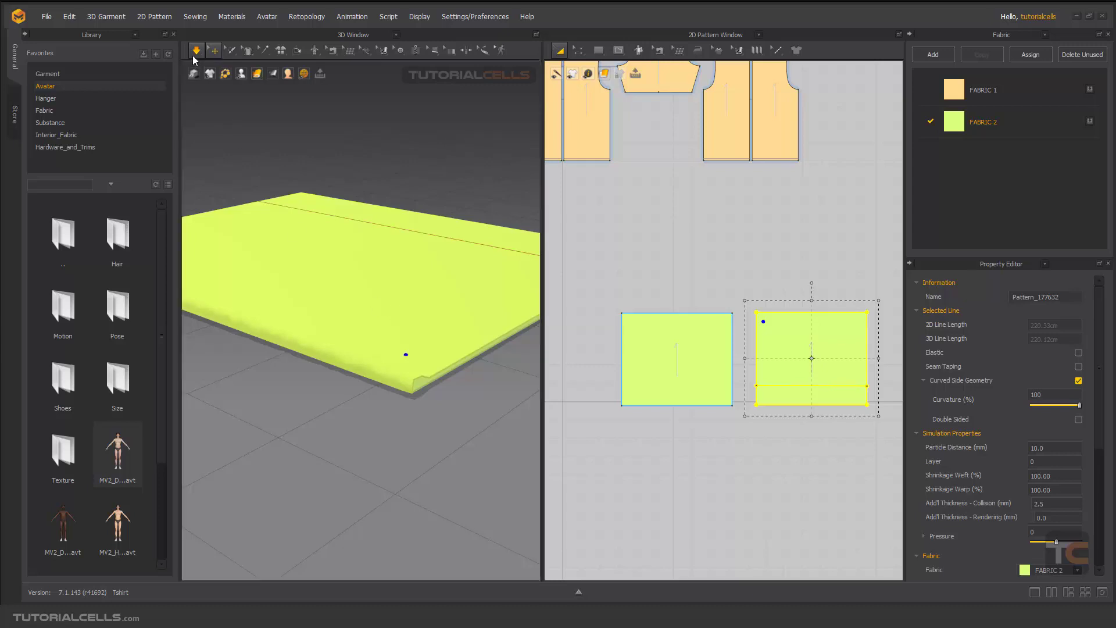
left_click(194, 60)
key("n")
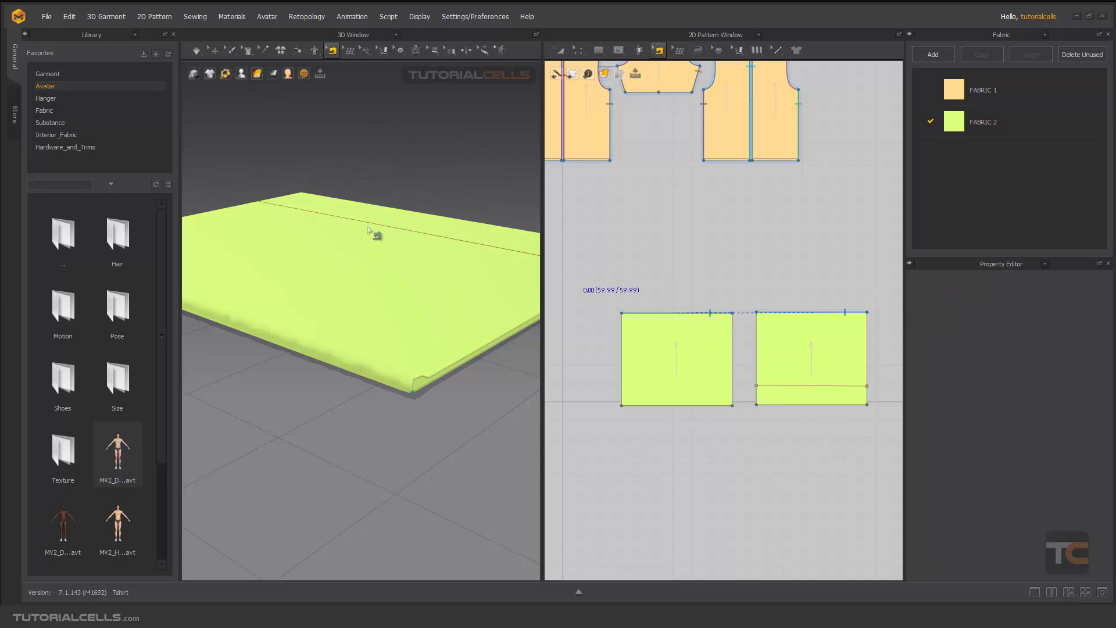
Iron the upper and lower green panels together in 3D with the Iron tool, and run the simulation
left_click(466, 51)
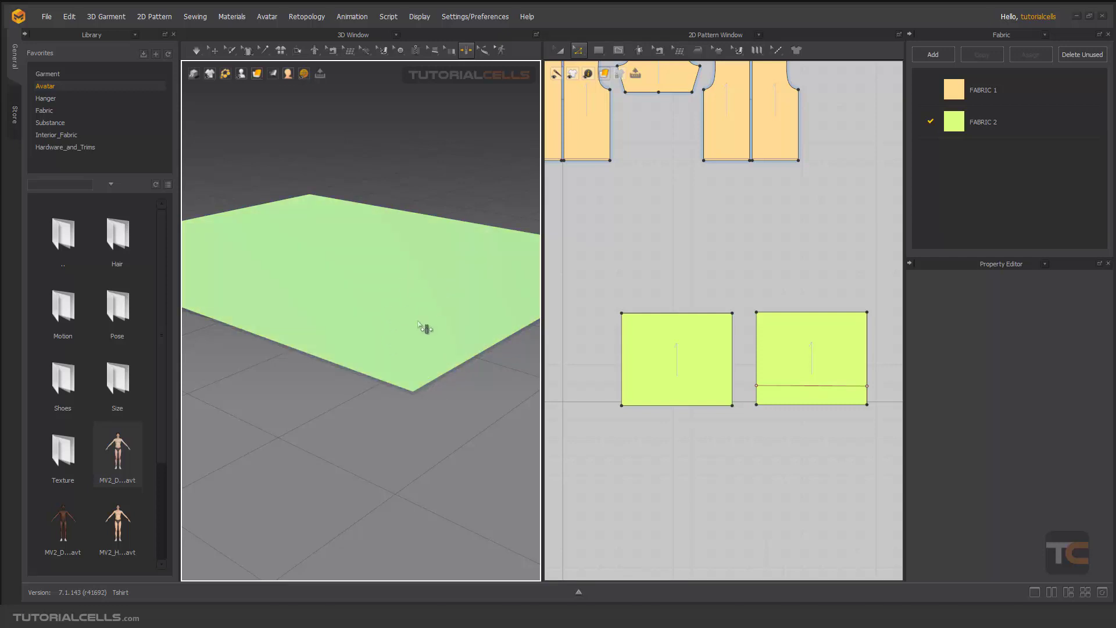
mouse_move(424, 326)
right_mouse_down()
mouse_move(413, 279)
mouse_move(426, 339)
right_mouse_up()
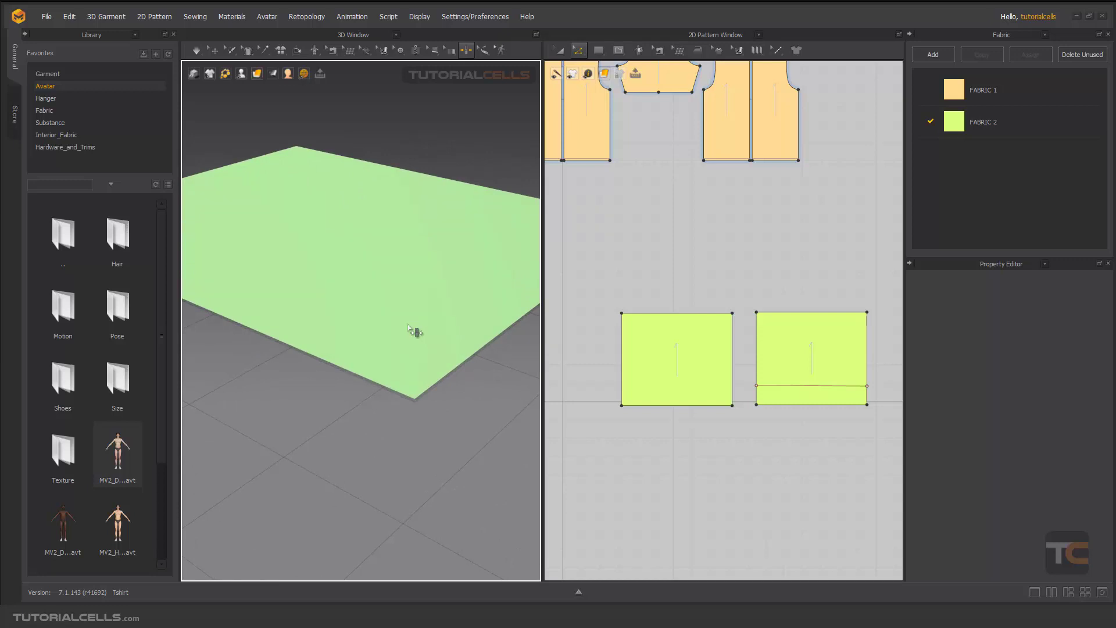
left_click(409, 325)
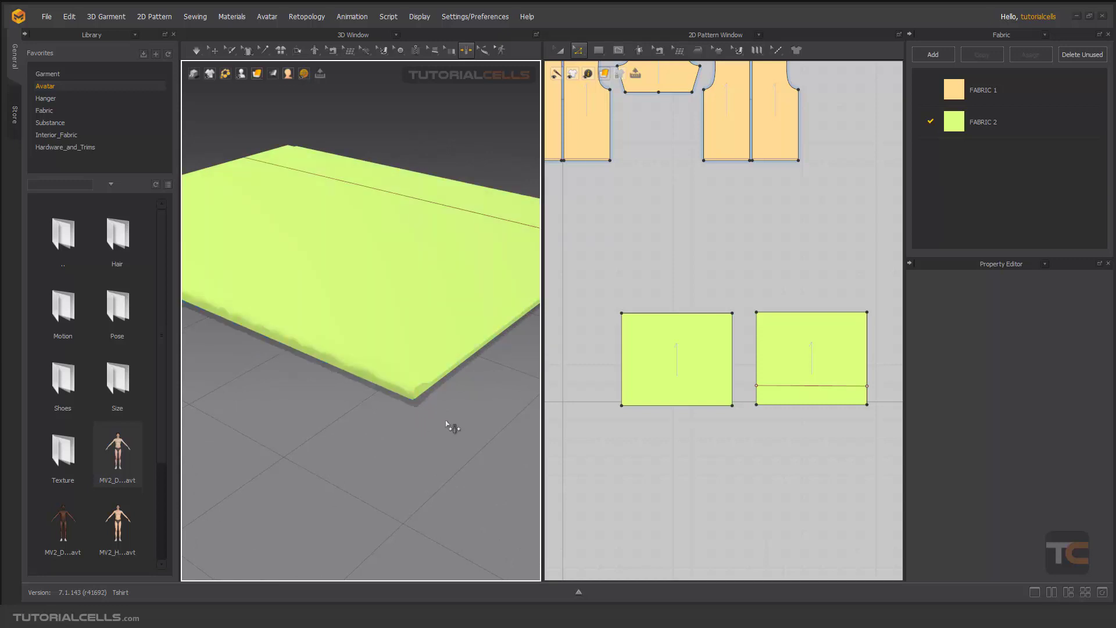
key("space")
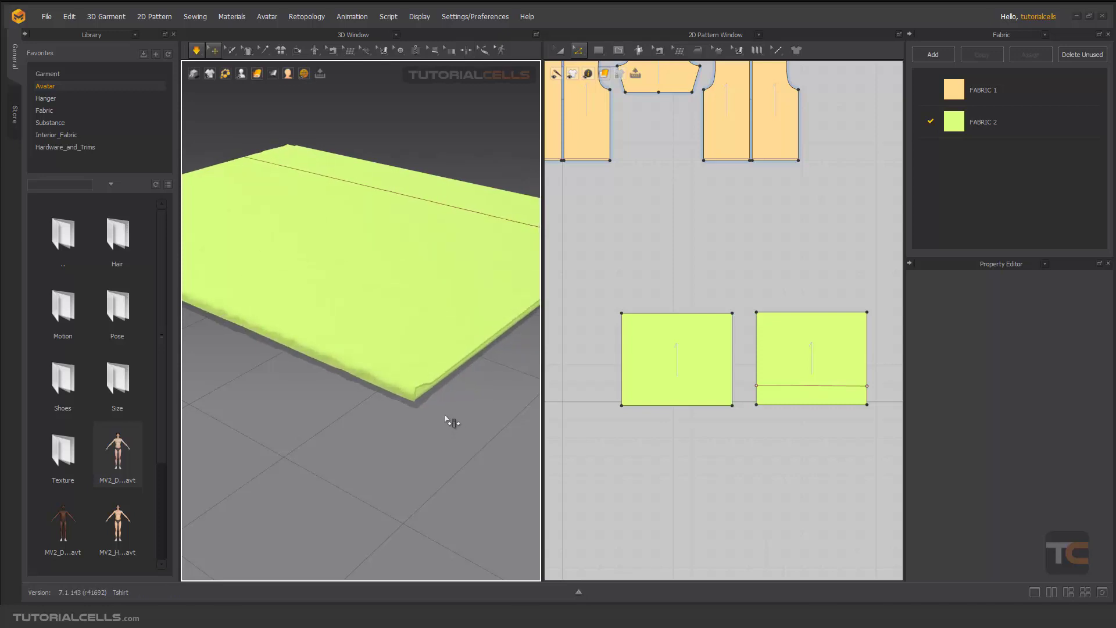
Stop the simulation, iron the two overlapping green panels again, and return to the Select/Move tool
key("space")
left_click(409, 341)
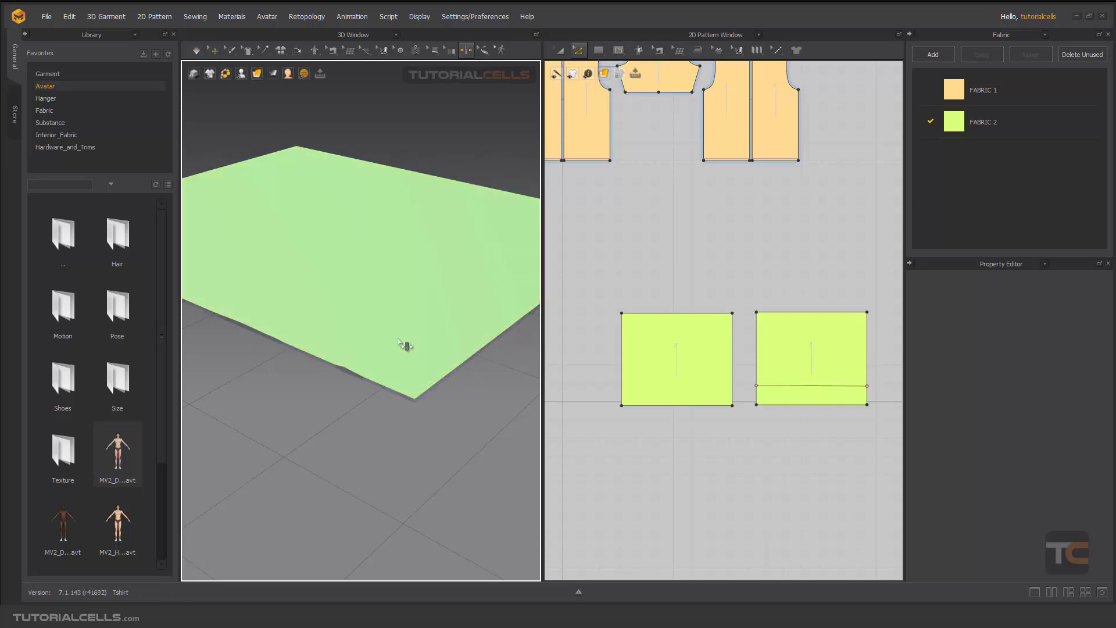
key("space")
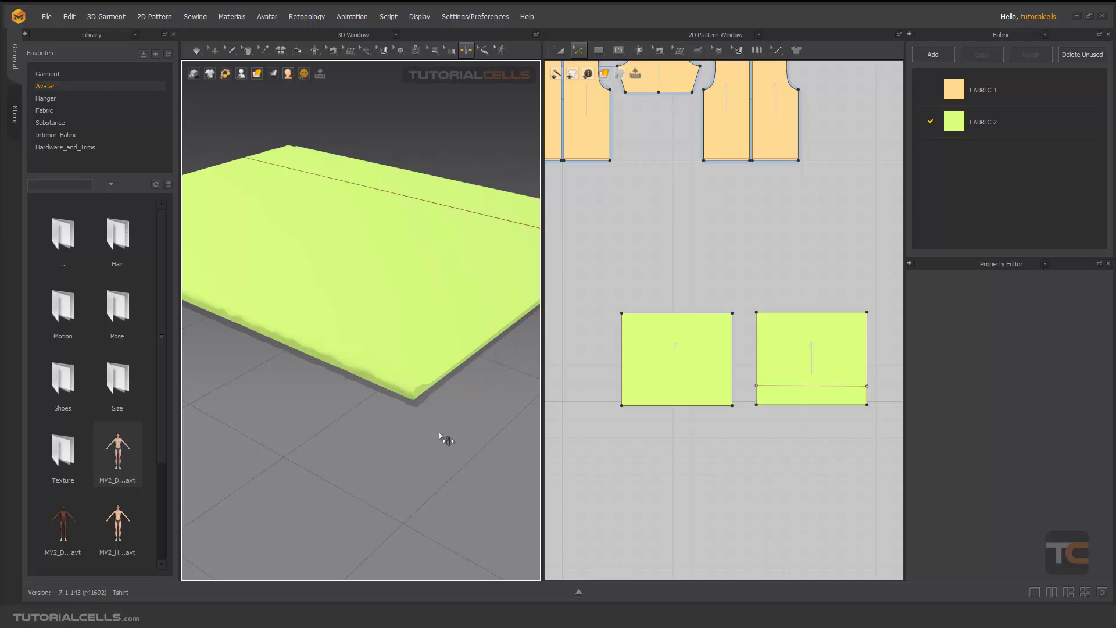
right_click_drag(439, 433, 440, 429)
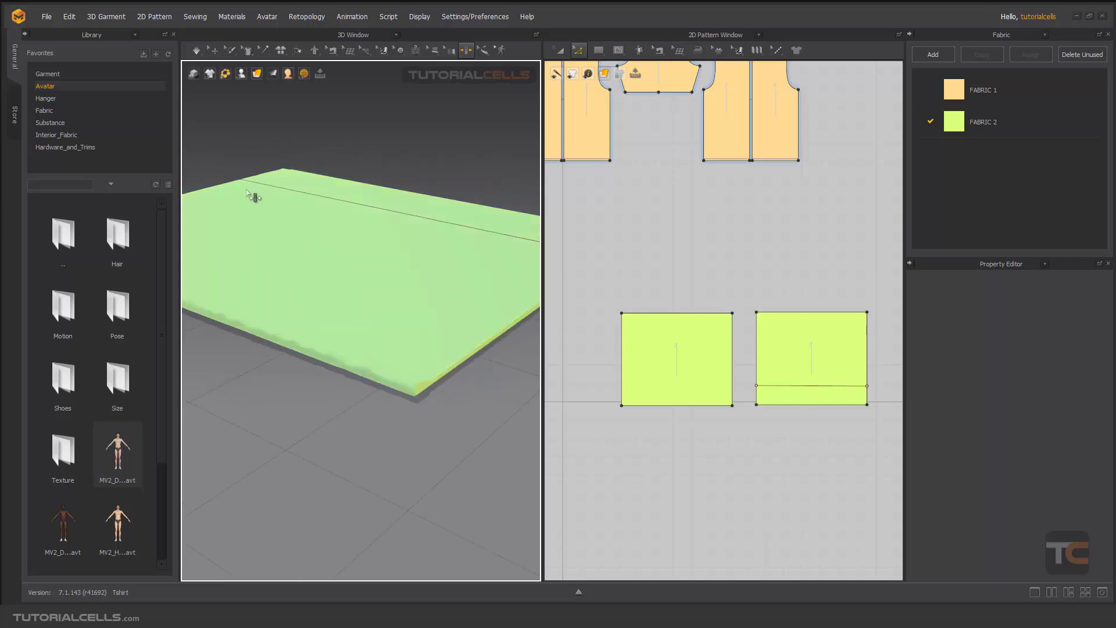
left_click(214, 51)
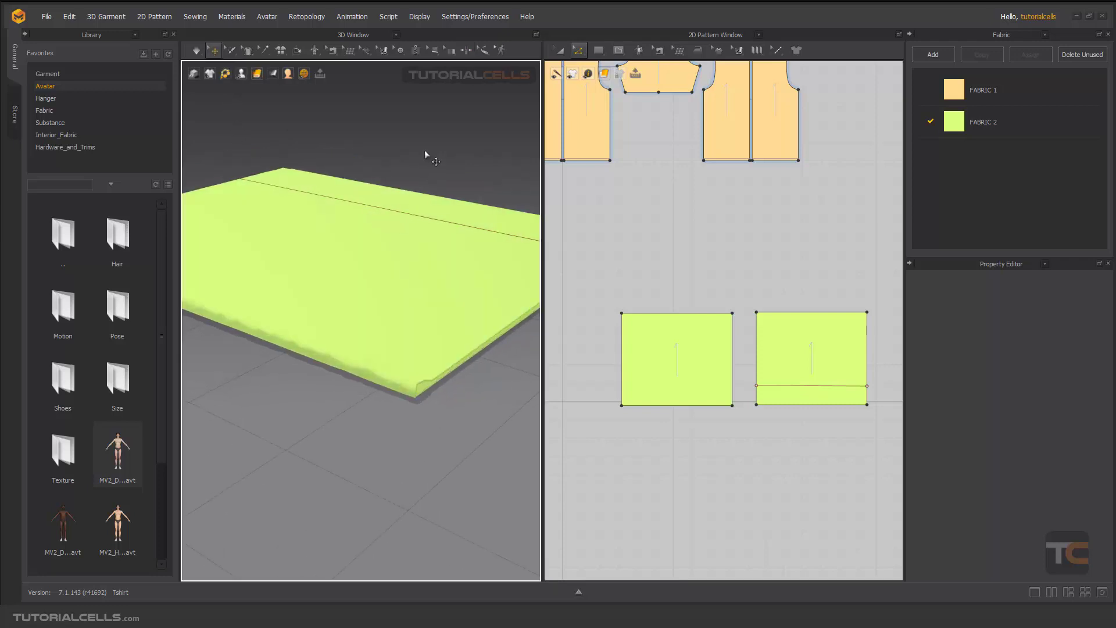
Inspect the ironed panels in the 3D-only layout, and restore the split 3D and 2D layout
right_click_drag(407, 214, 446, 282)
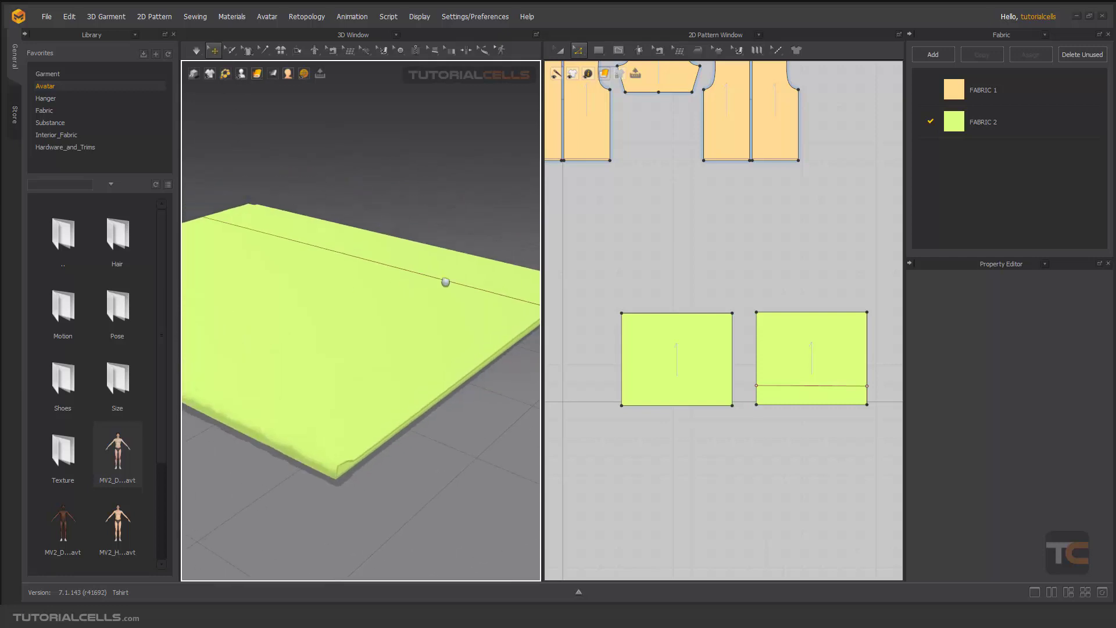
left_click(1035, 591)
mouse_move(595, 349)
right_mouse_down()
mouse_move(584, 368)
mouse_move(611, 362)
right_mouse_up()
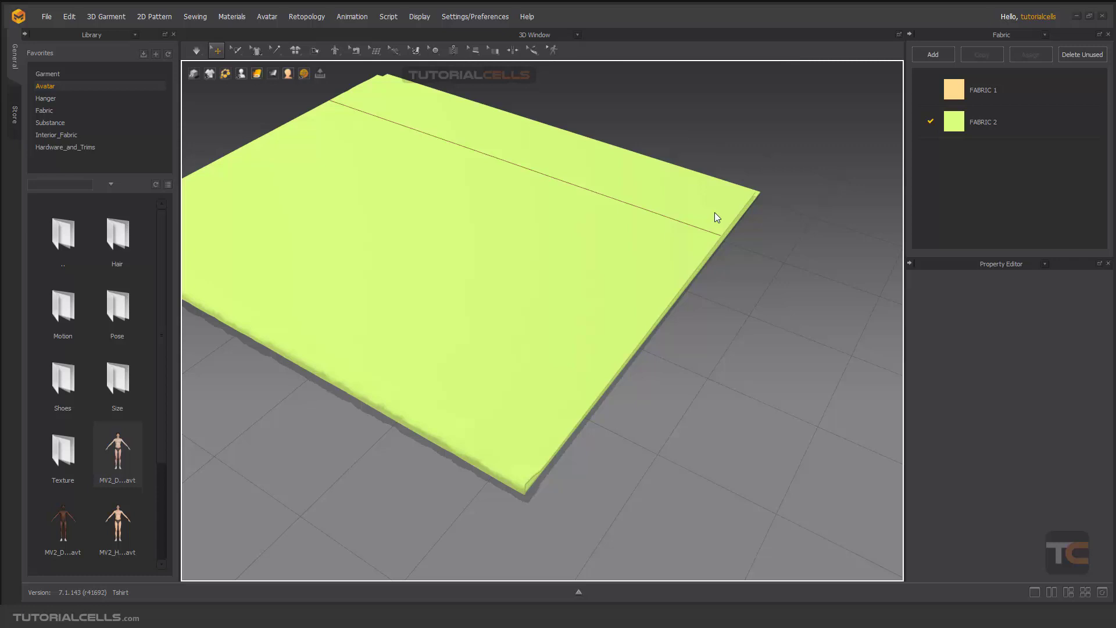
scroll(702, 229, "down", 2)
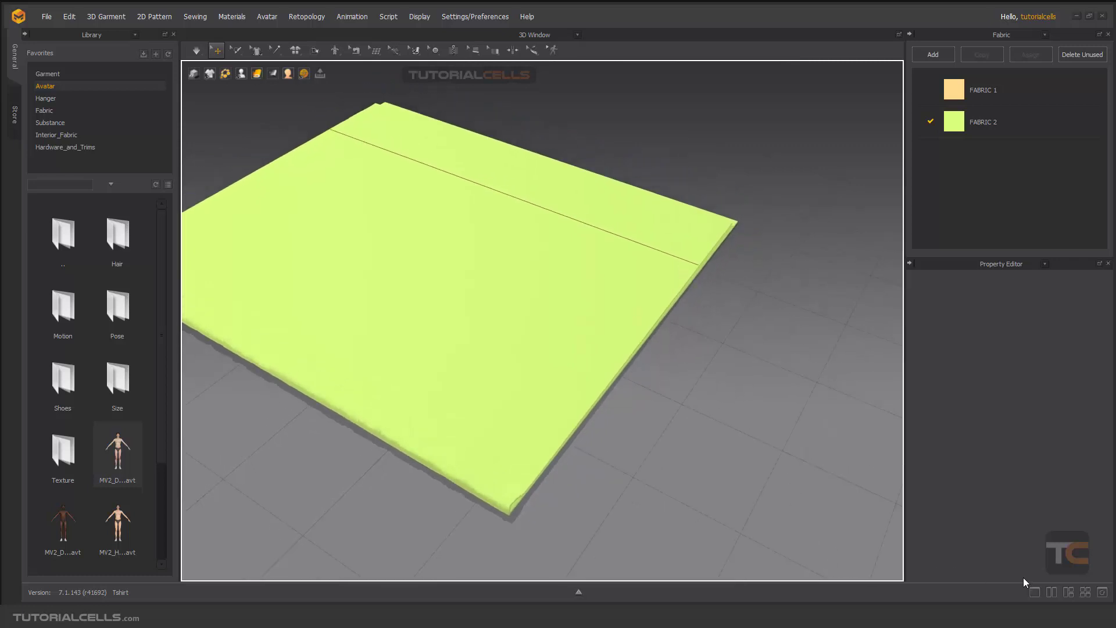
left_click(1051, 592)
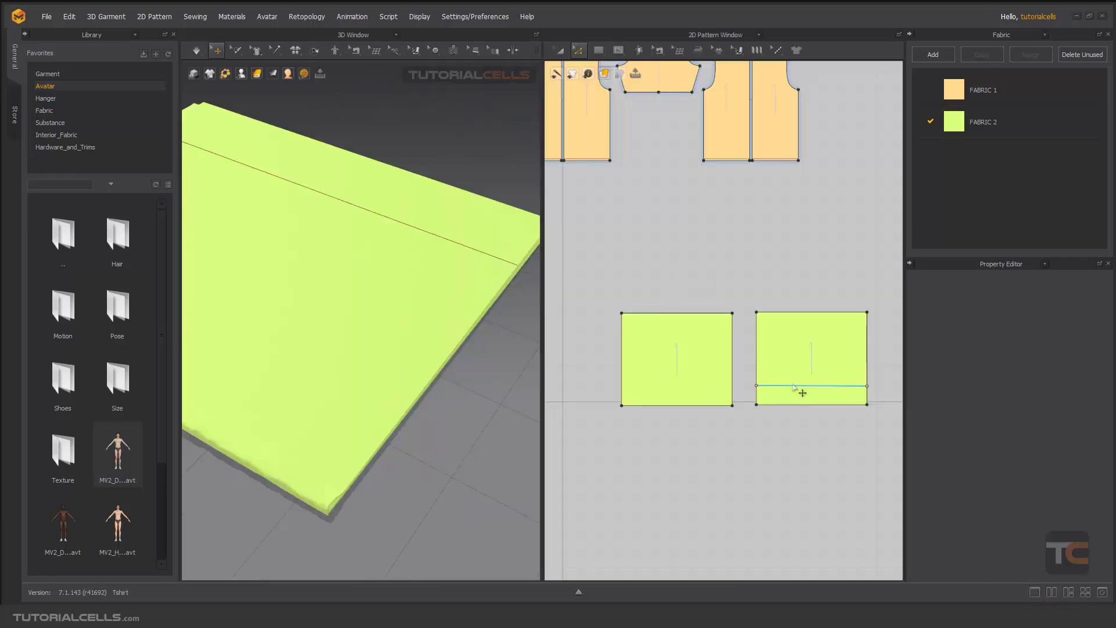
Select the internal line across the green panel that has one, and restart the simulation
left_click(795, 386)
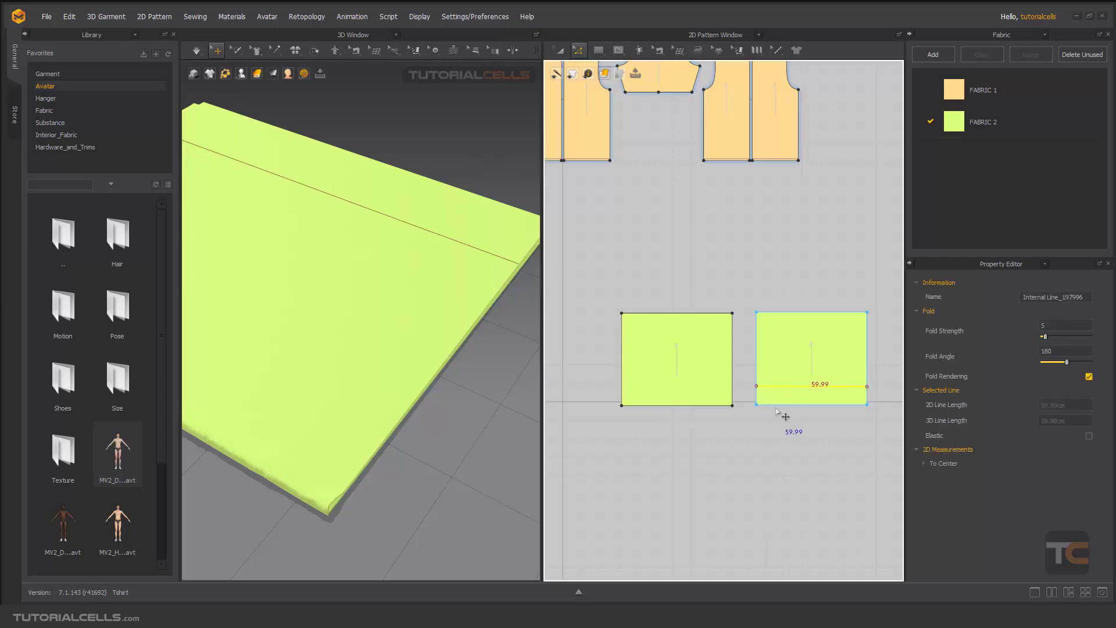
scroll(495, 237, "up", 1)
scroll(480, 252, "down", 1)
right_click_drag(480, 253, 474, 246)
key("space")
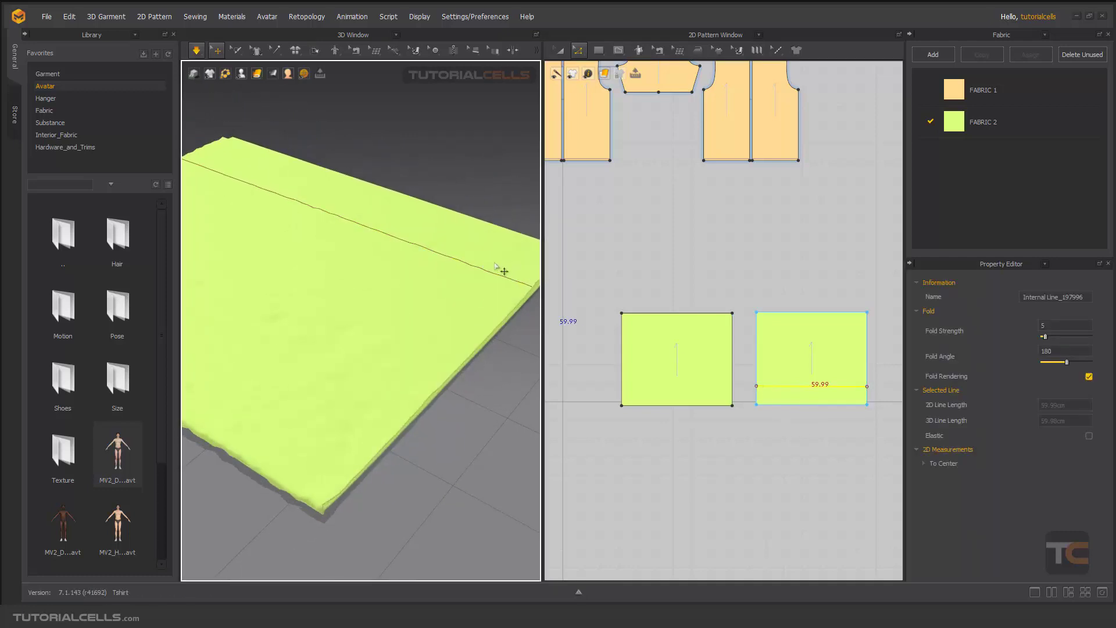
Set the internal line's fold strength to 85 and fold angle to 320, and examine the crease on the panel
left_click(783, 386)
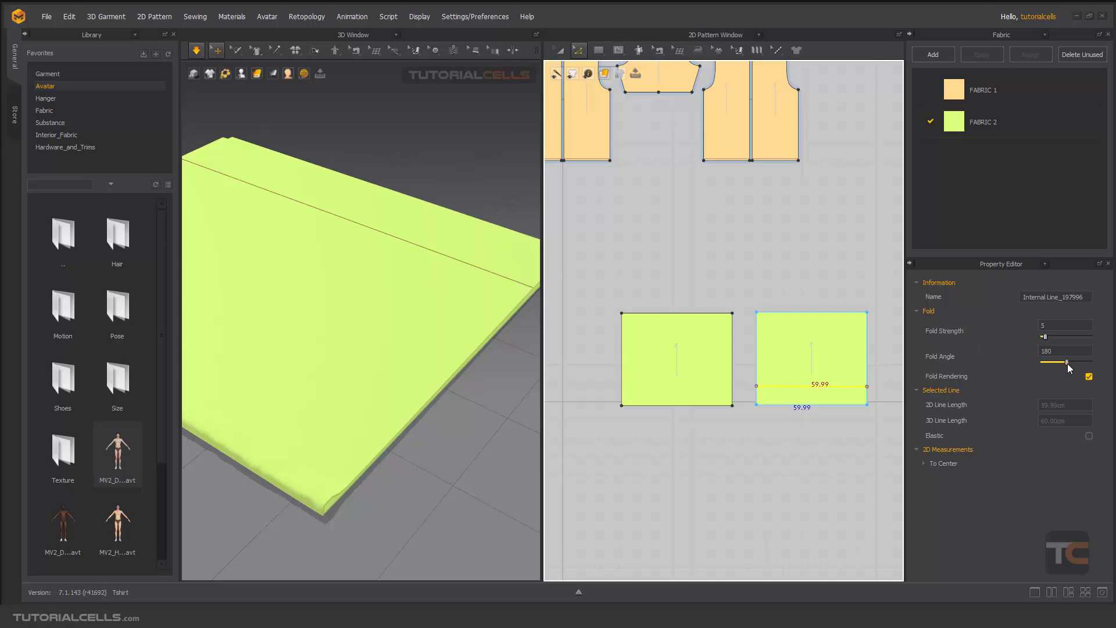
left_click_drag(1068, 364, 1083, 337)
right_click_drag(523, 288, 358, 262)
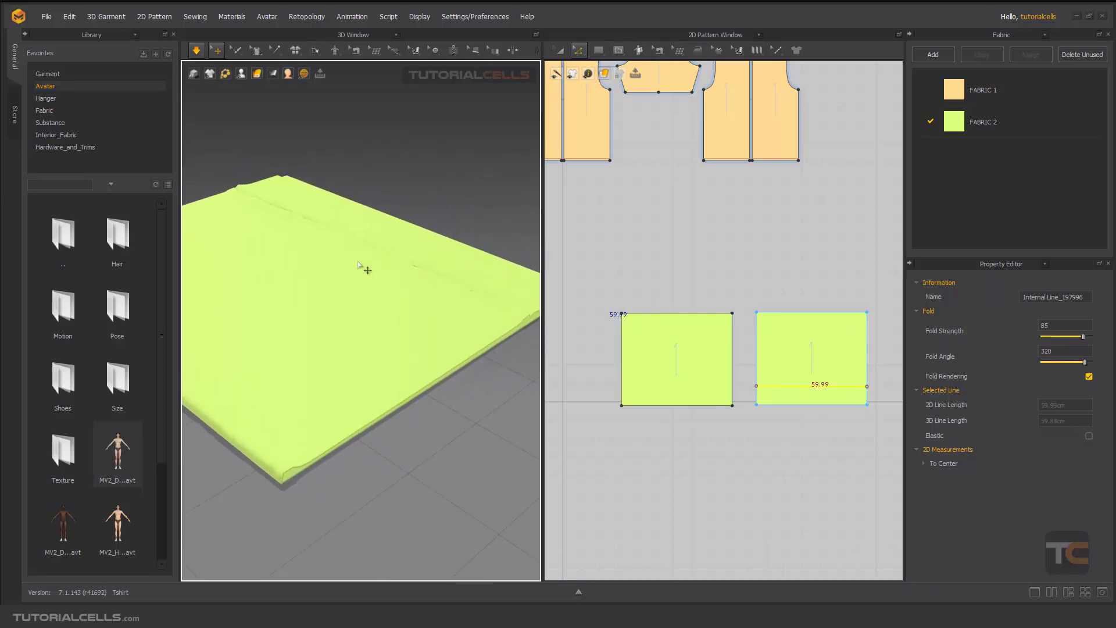
scroll(329, 261, "down", 1)
scroll(521, 310, "up", 4)
scroll(390, 333, "down", 1)
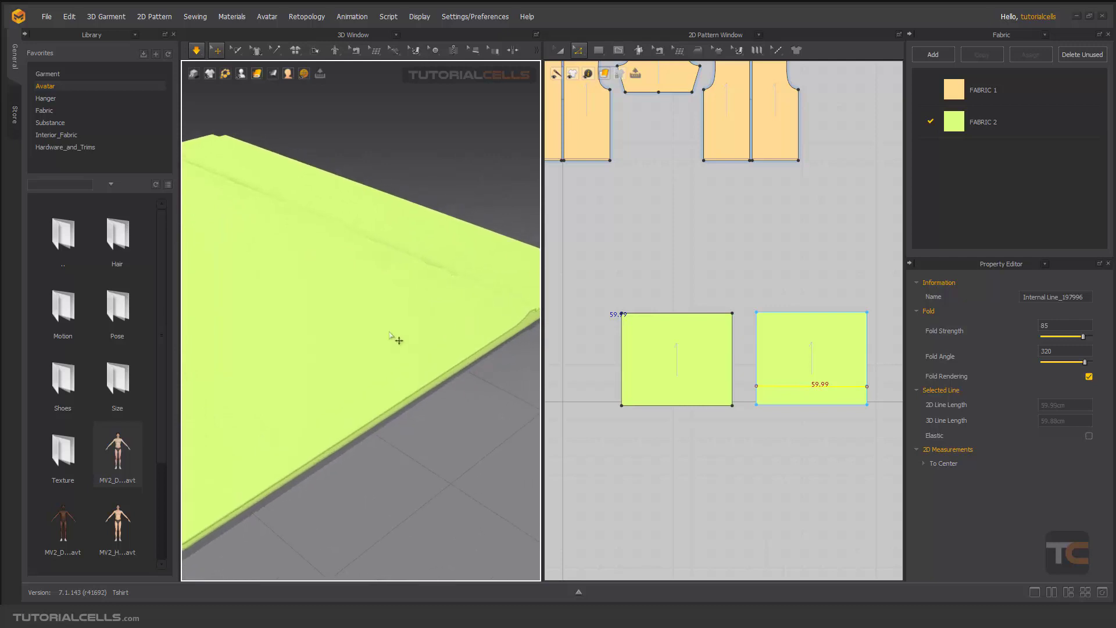
right_click_drag(398, 340, 475, 332)
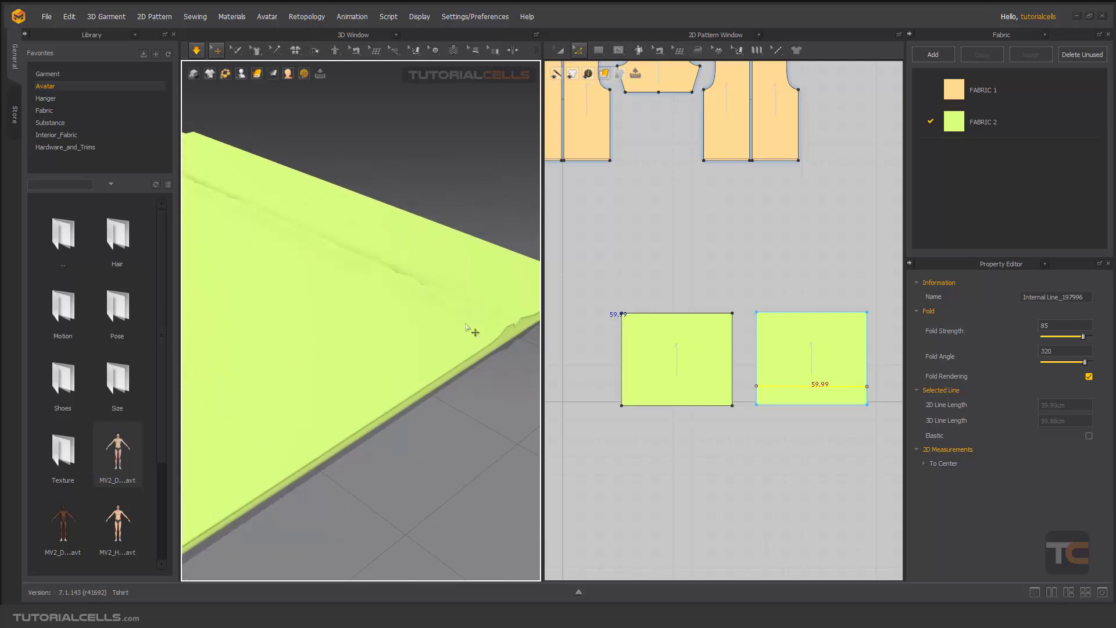
Set the internal line's fold angle to 18, and turn its fold rendering off and back on to compare the crease
left_click(1071, 362)
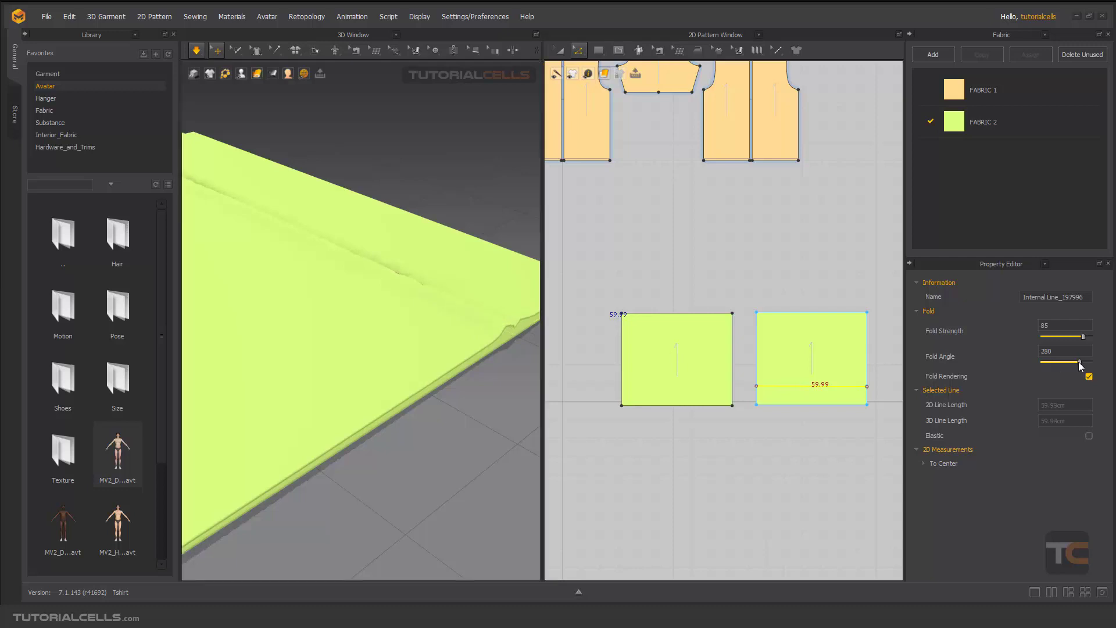
left_click_drag(1079, 362, 1044, 361)
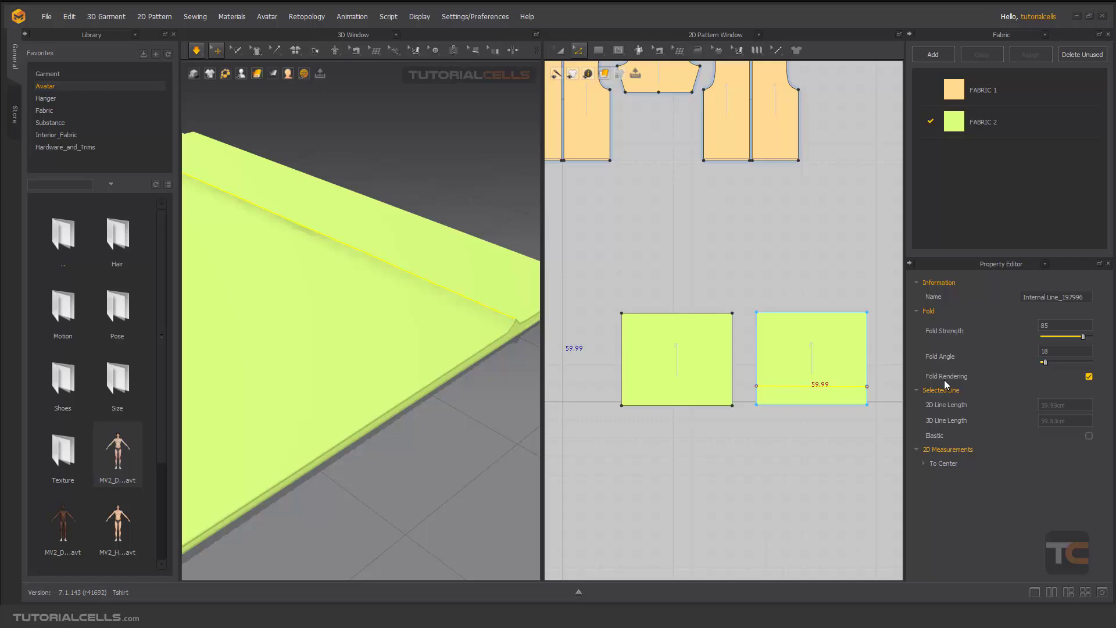
left_click(1089, 377)
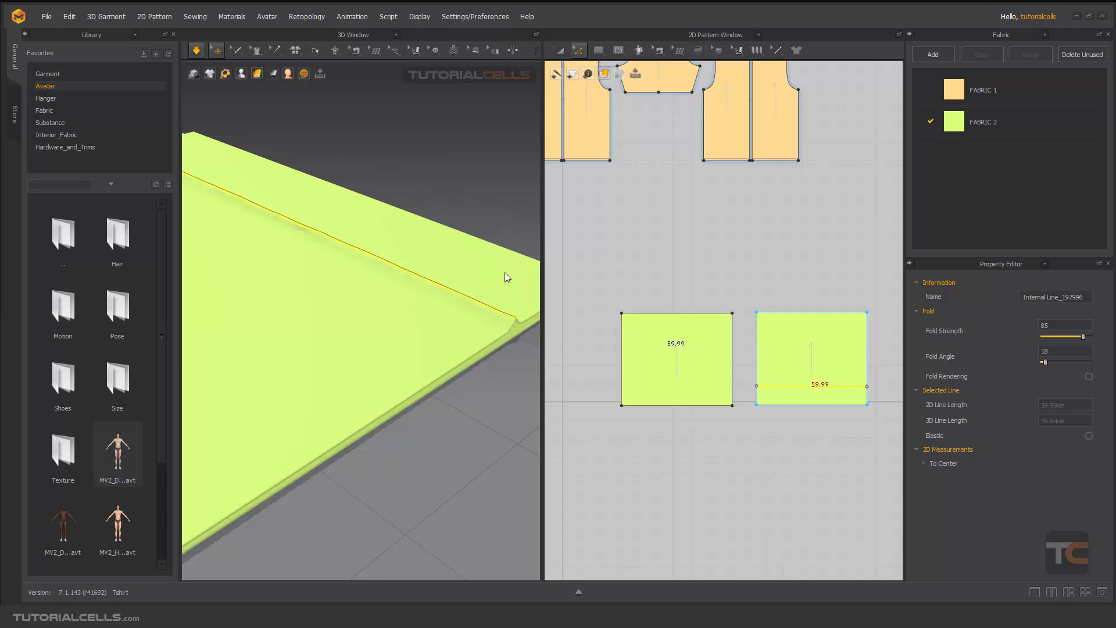
left_click(1090, 377)
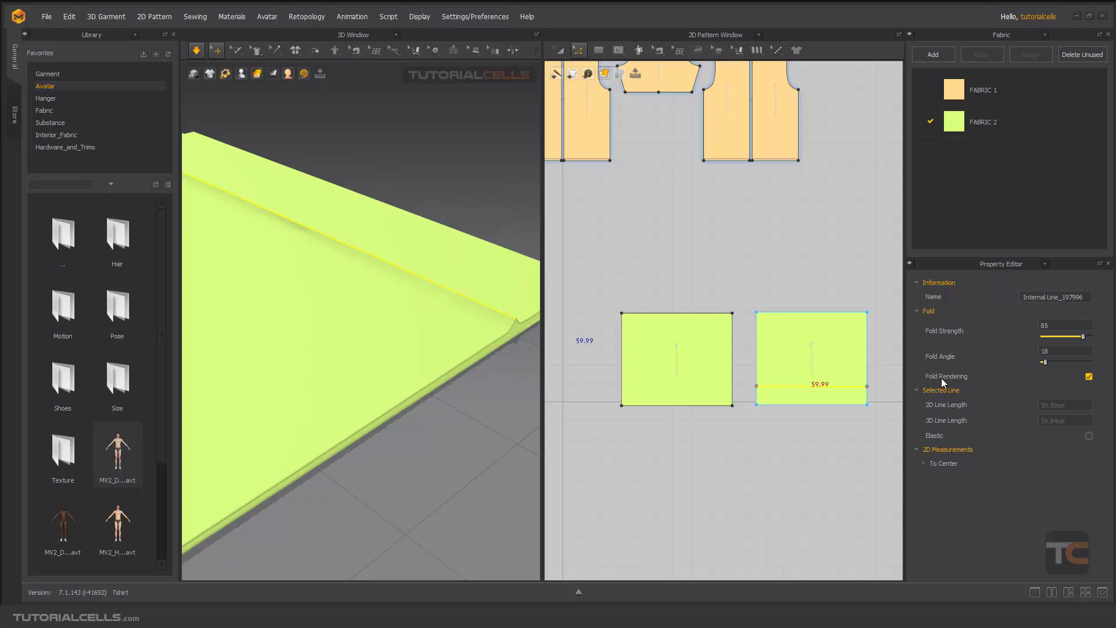
Examine the whole fold across the green panels in 3D, and stop the simulation
scroll(417, 336, "down", 2)
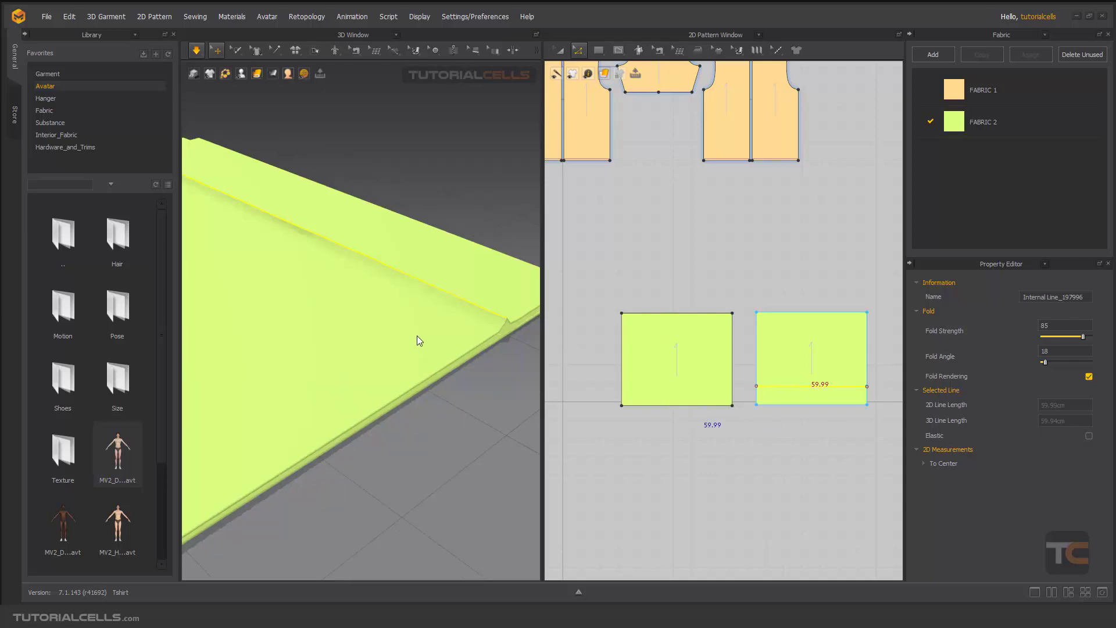
scroll(417, 338, "down", 3)
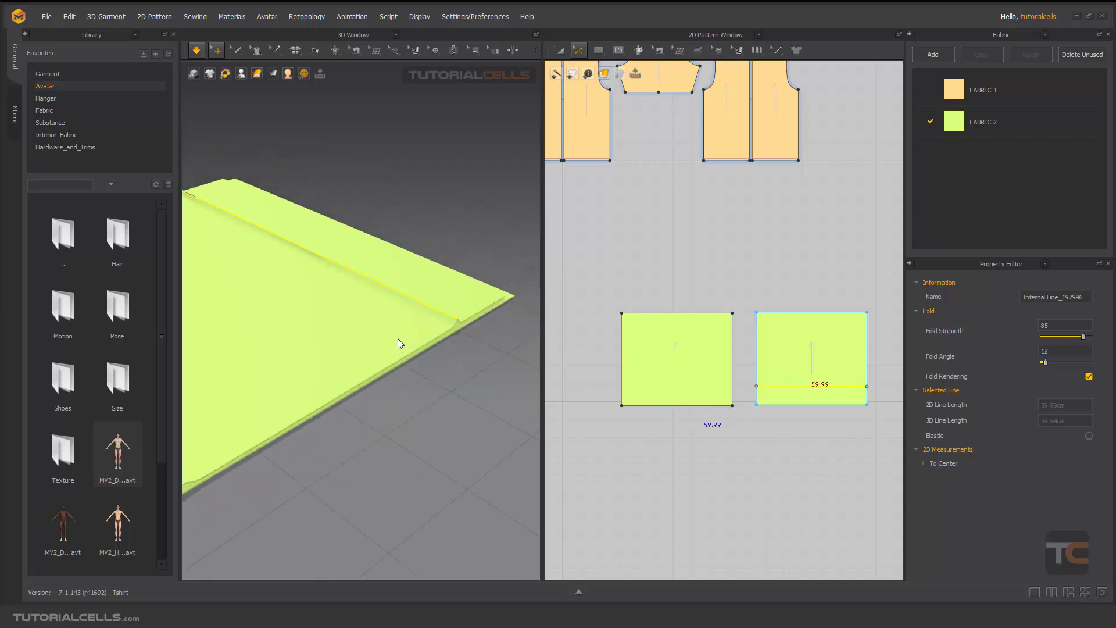
middle_click_drag(414, 334, 431, 330)
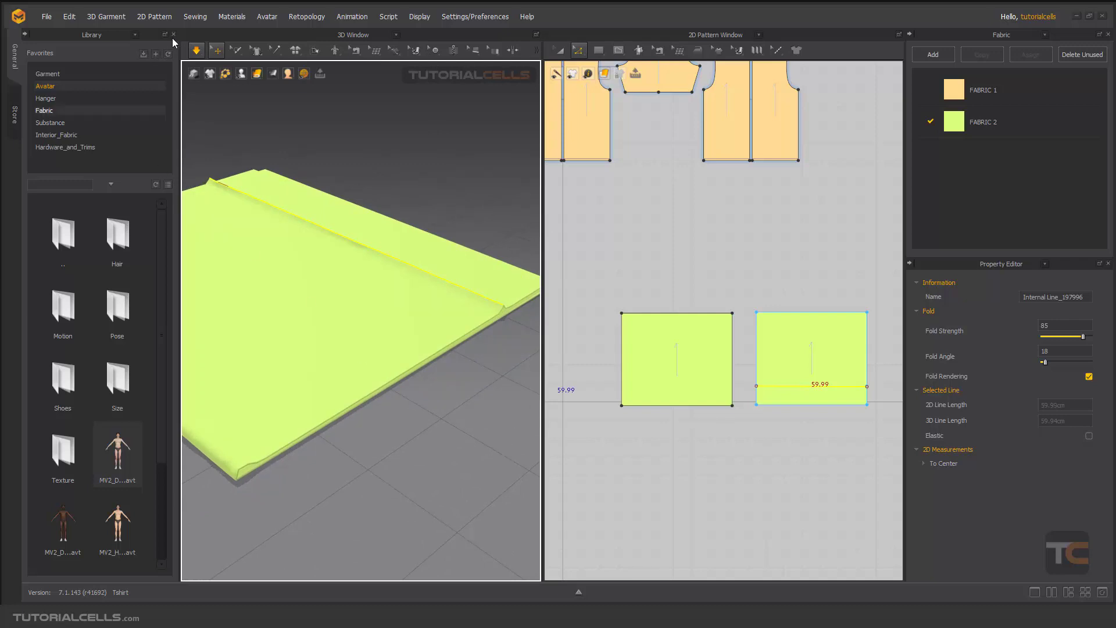
left_click(197, 50)
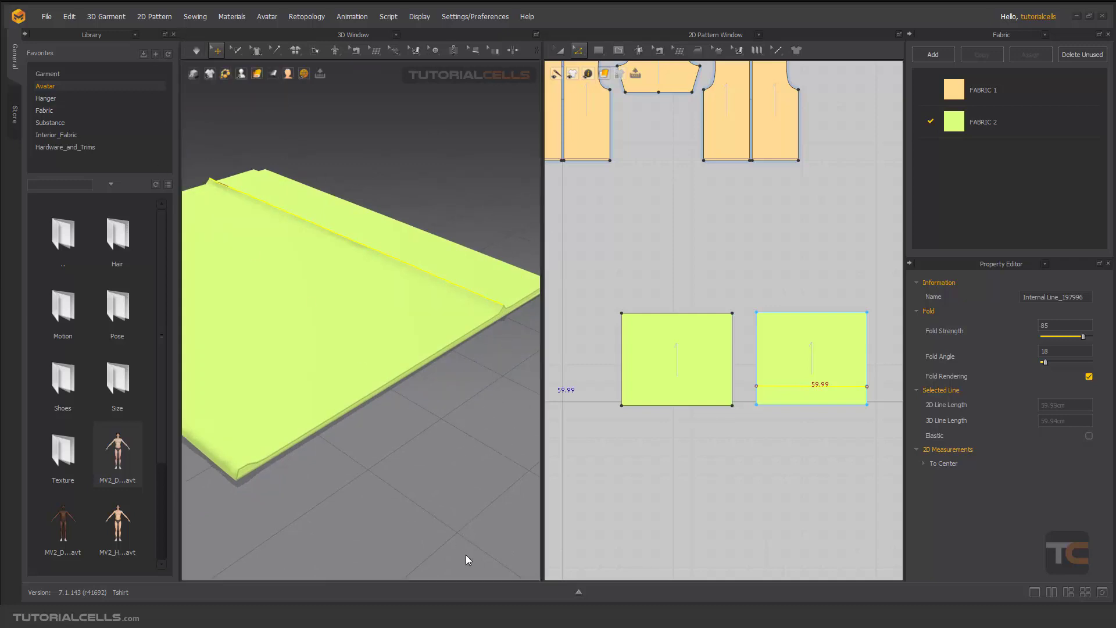